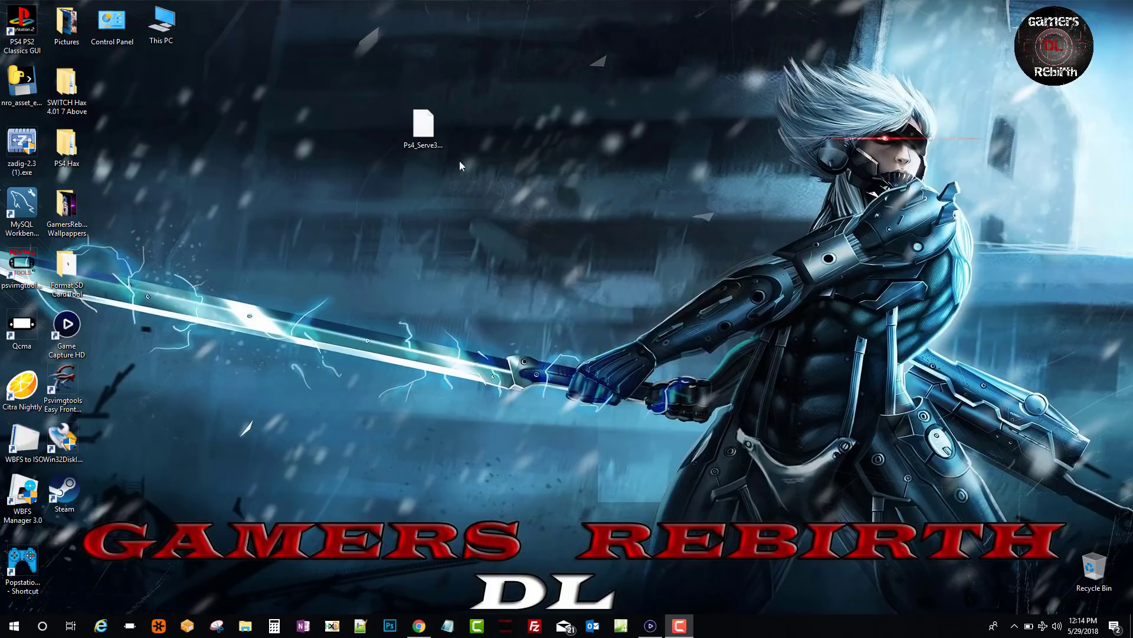
# - Check the downloaded Ps4_Serve3_v1_0.apk on the desktop and restore the PSXHAX 5.05 exploit thread
pyautogui.click(424, 129)
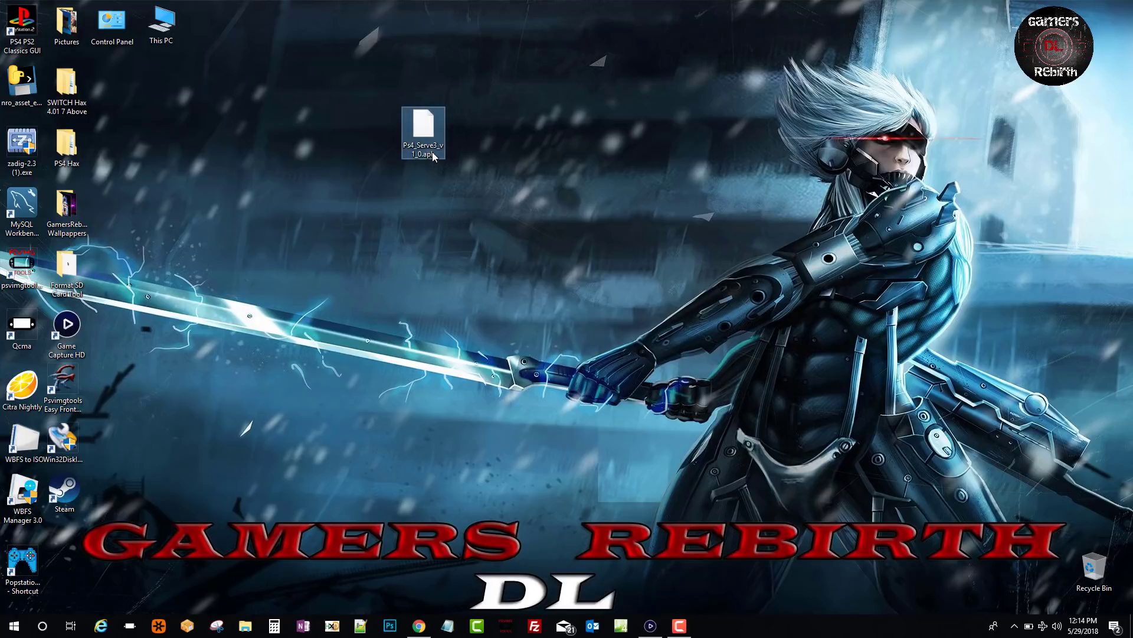
pyautogui.click(465, 153)
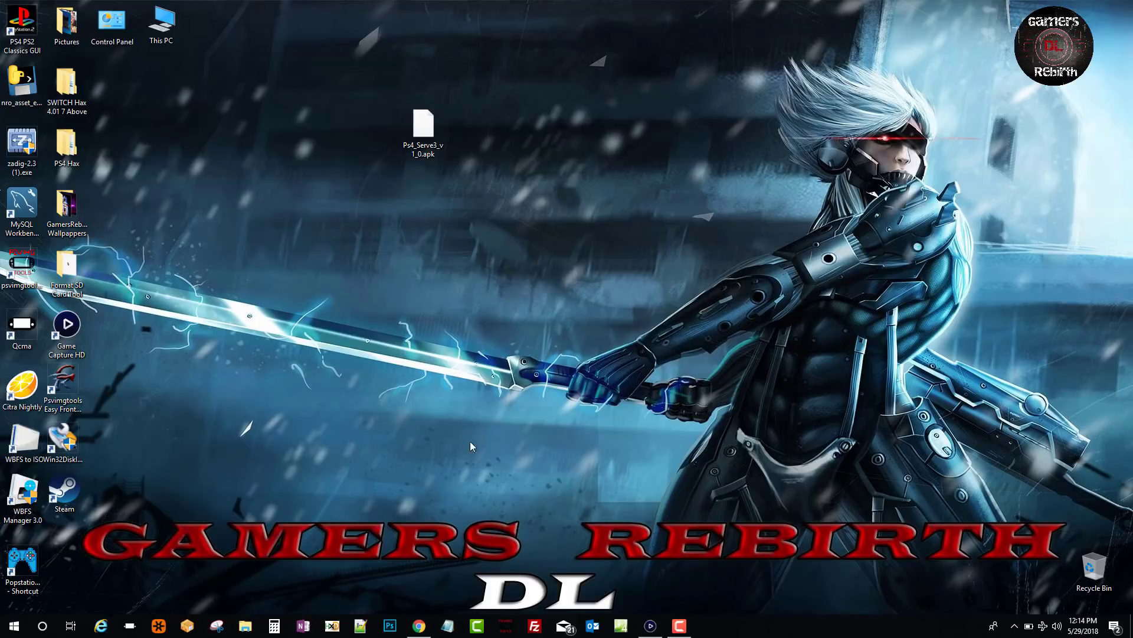
pyautogui.click(417, 624)
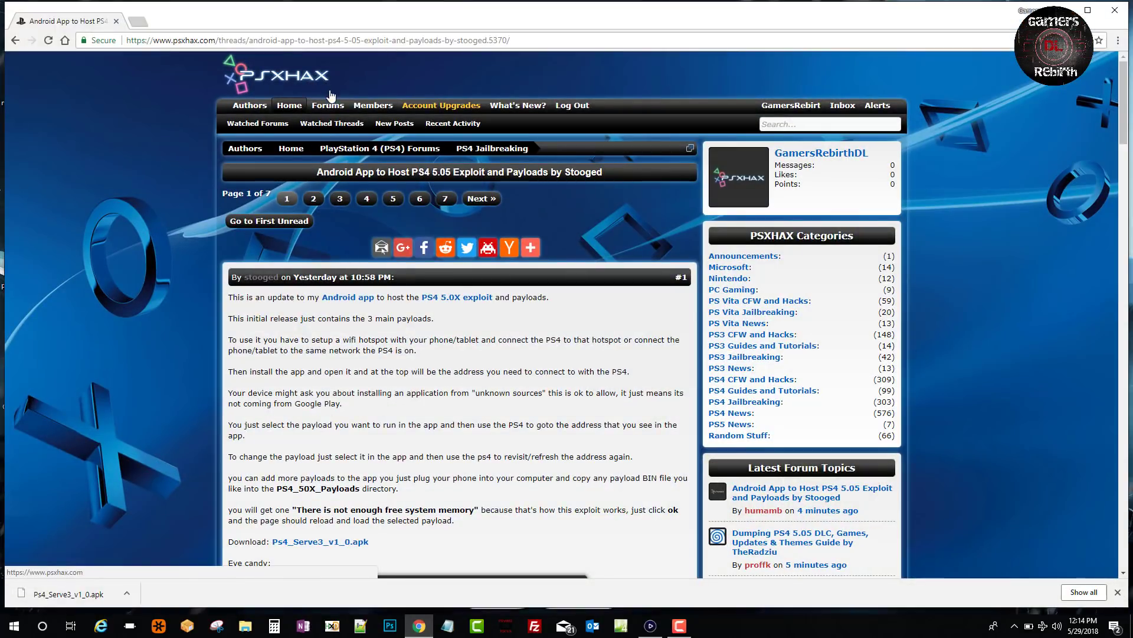
pyautogui.scroll(-2, 337, 265)
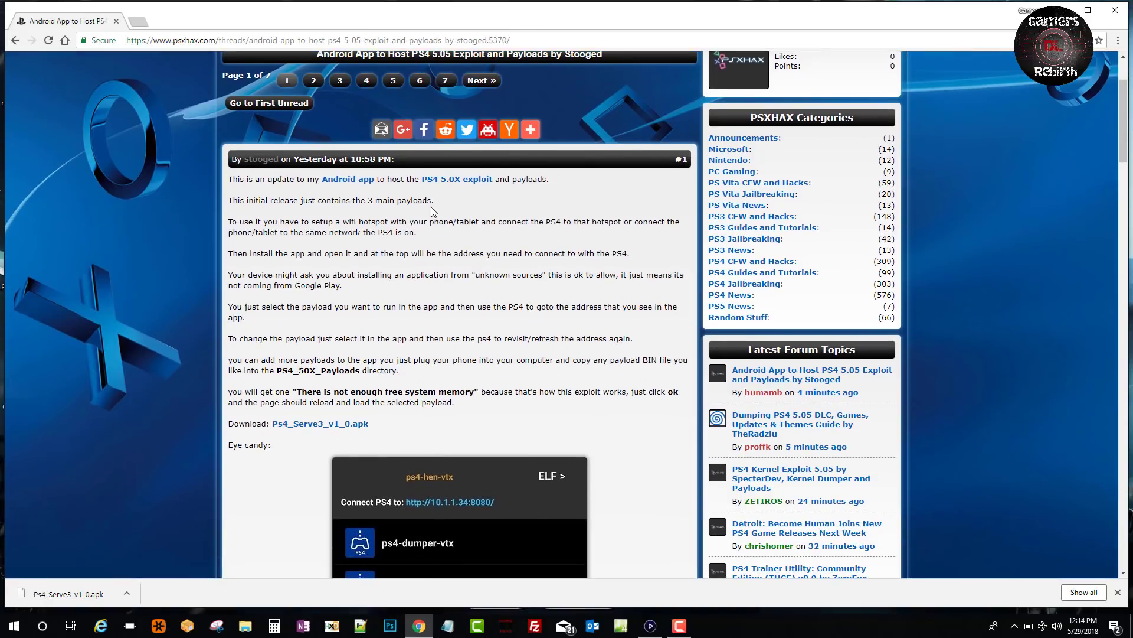
pyautogui.scroll(-2, 445, 210)
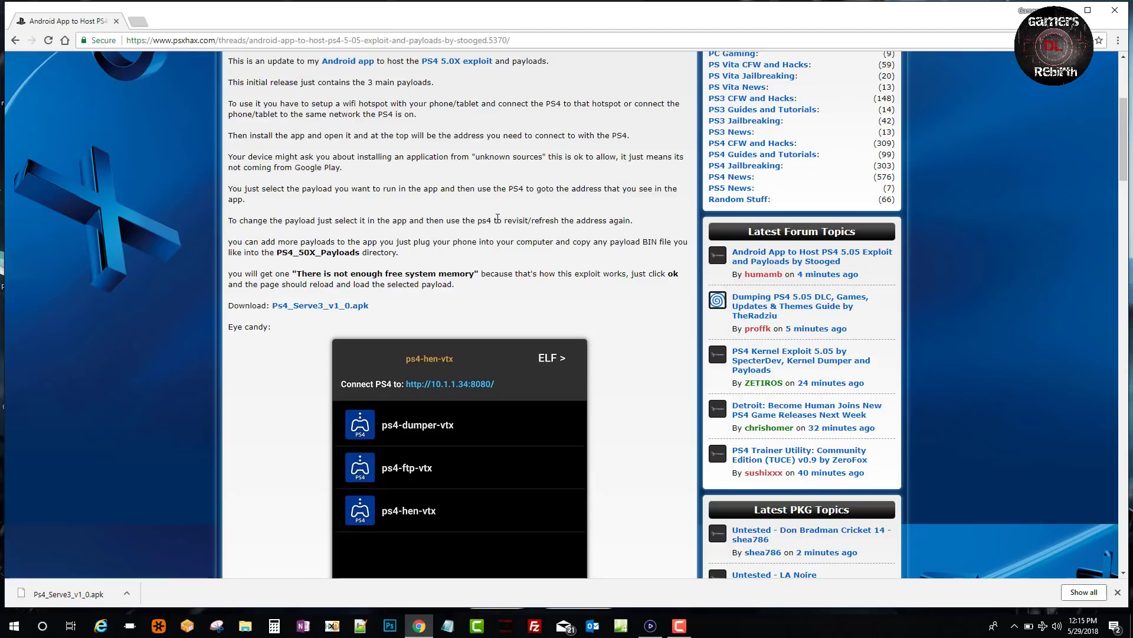
pyautogui.scroll(-1, 298, 227)
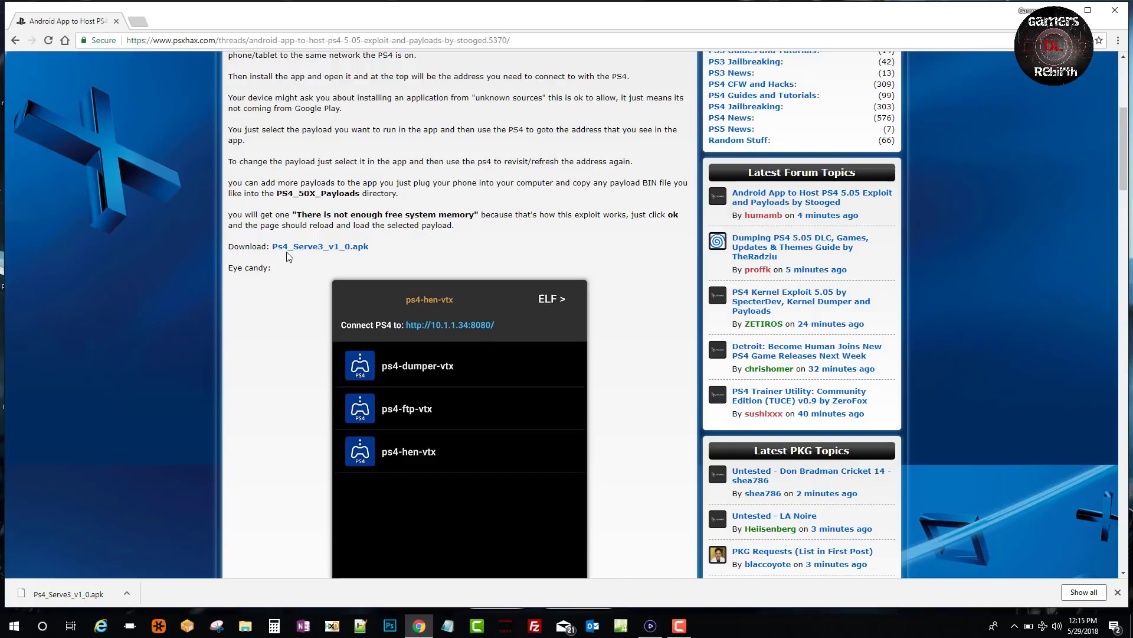
pyautogui.scroll(-2, 292, 266)
pyautogui.scroll(-2, 450, 314)
pyautogui.scroll(2, 446, 303)
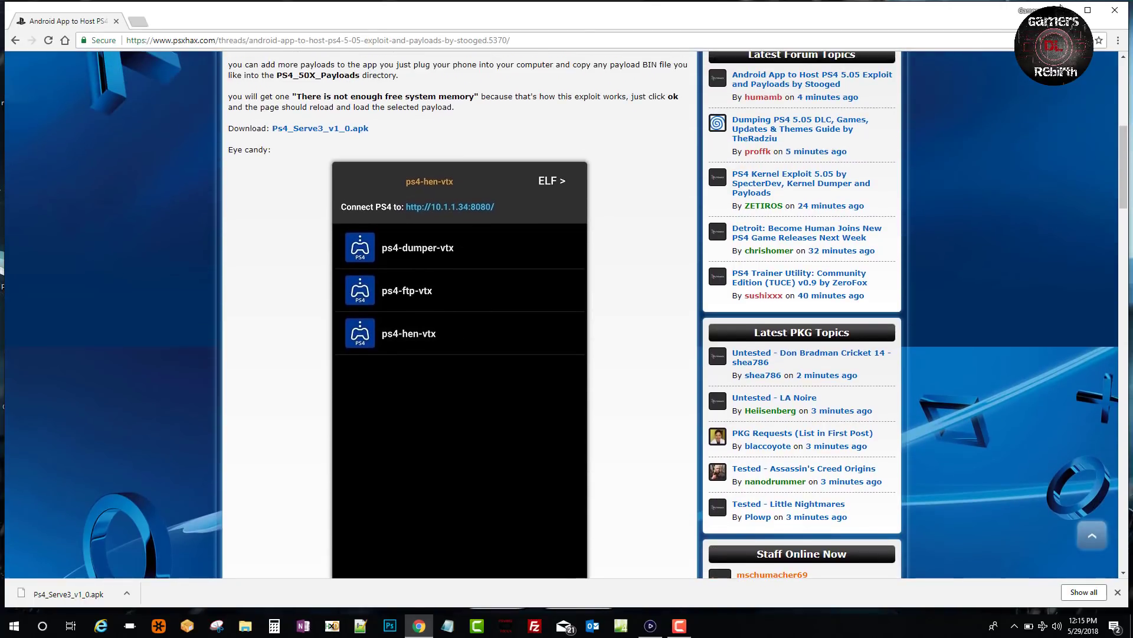
# - Hide the browser so the Elgato capture of the PS4 home screen shows beside the phone
pyautogui.click(1060, 10)
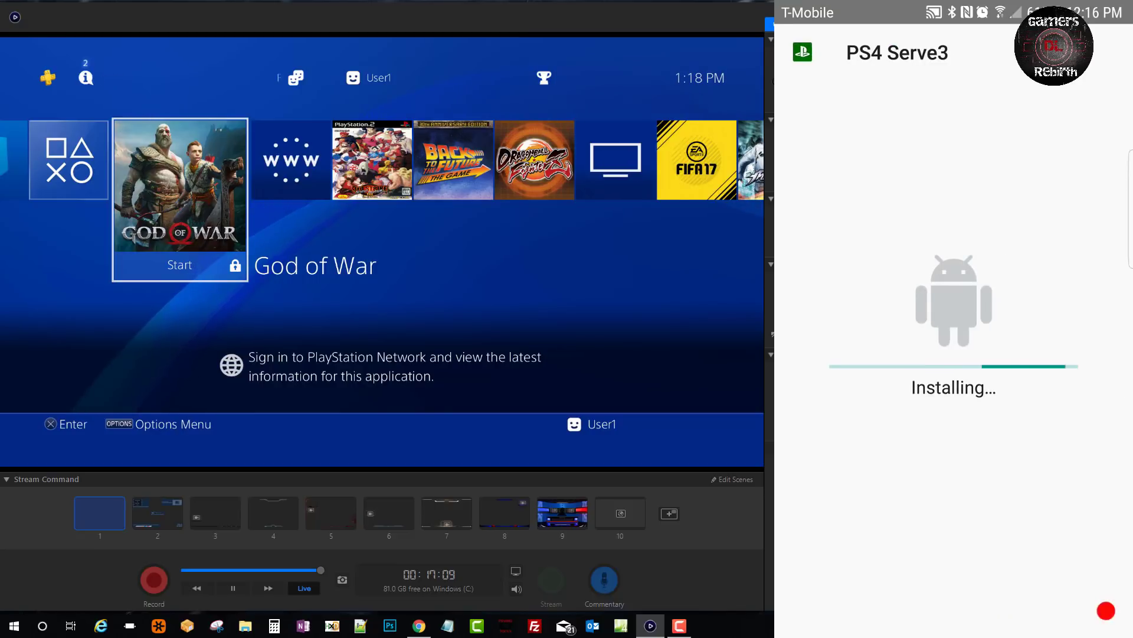
# - Launch the PS4 Internet Browser and clear the old playstation.com address from the URL bar
pyautogui.press('Right')
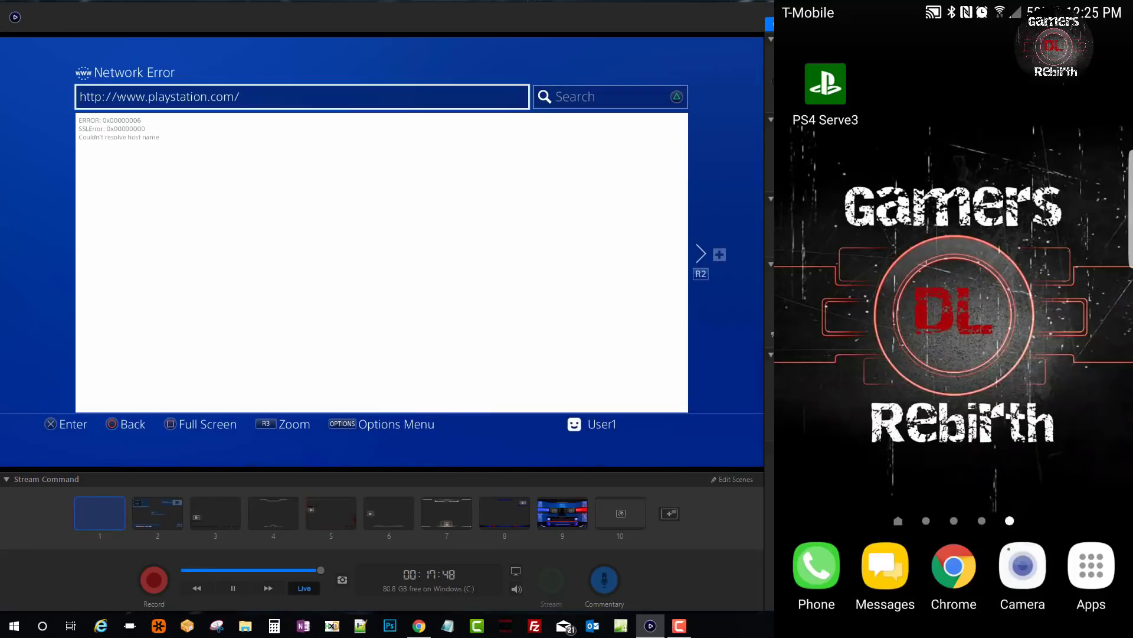
pyautogui.press('Return')
pyautogui.press('BackSpace')
pyautogui.press('BackSpace')
pyautogui.press('BackSpace')
pyautogui.press('BackSpace')
pyautogui.press('BackSpace')
pyautogui.press('BackSpace')
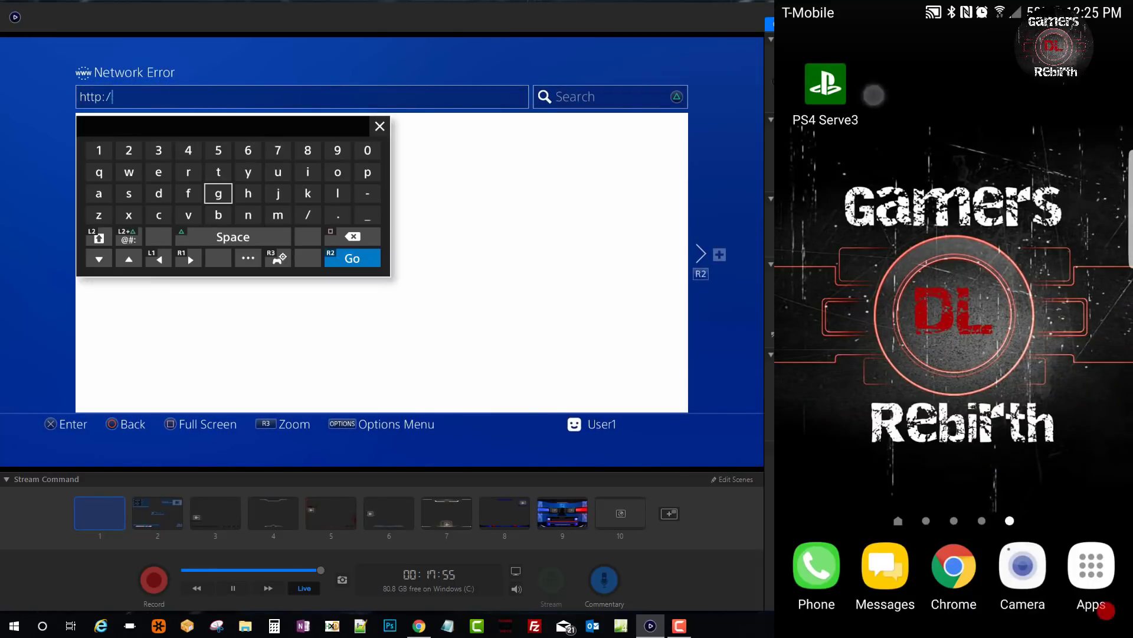
pyautogui.press('BackSpace')
pyautogui.press('Right')
pyautogui.write('/1')
pyautogui.press('BackSpace')
pyautogui.press('BackSpace')
pyautogui.press('BackSpace')
pyautogui.click(1011, 307)
pyautogui.write('h')
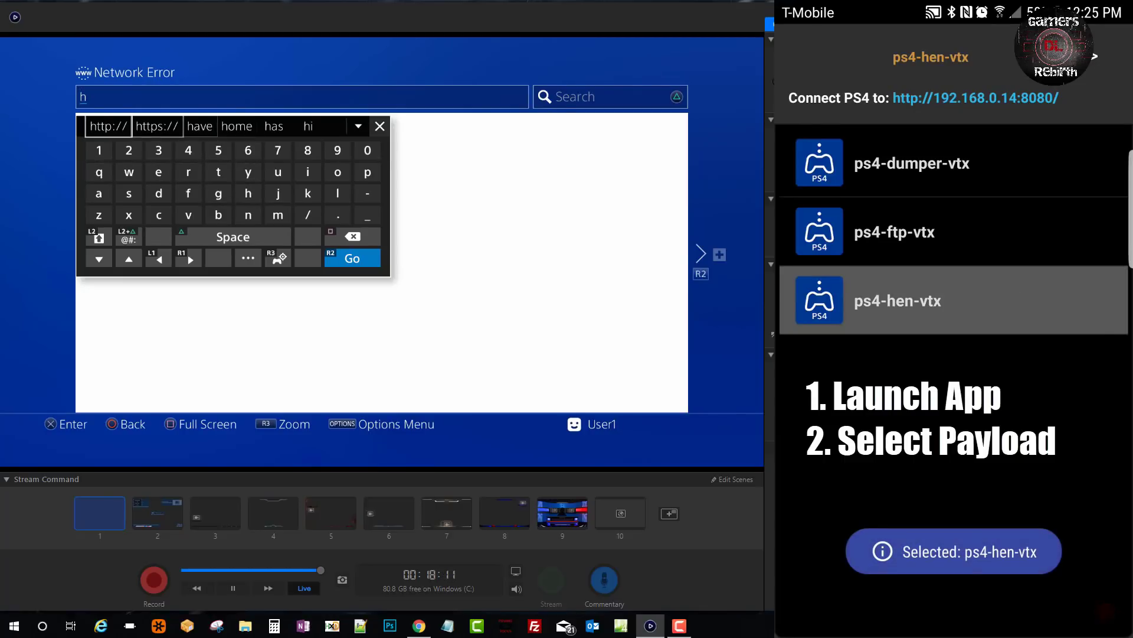
pyautogui.write('ttp://192.168.0')
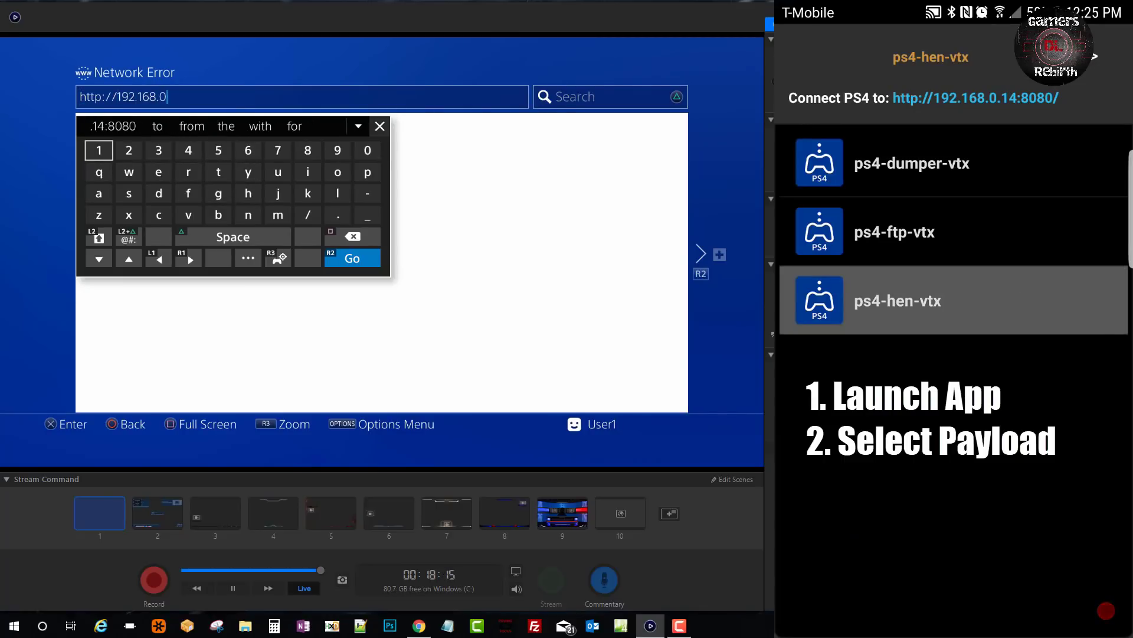
pyautogui.write('.14:8080')
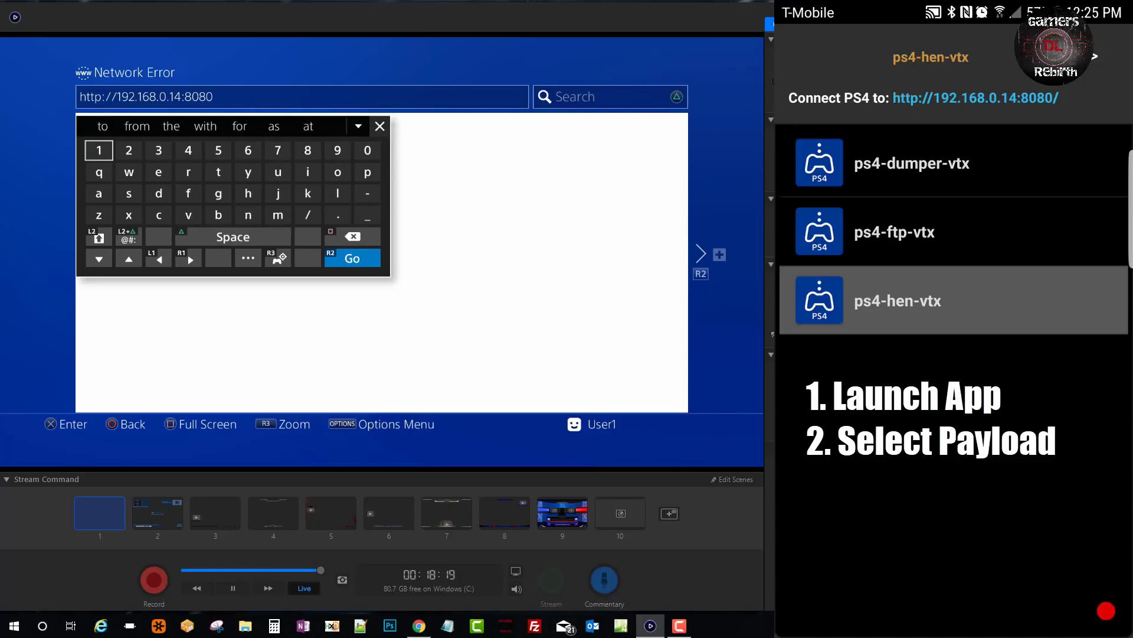
pyautogui.press('Return')
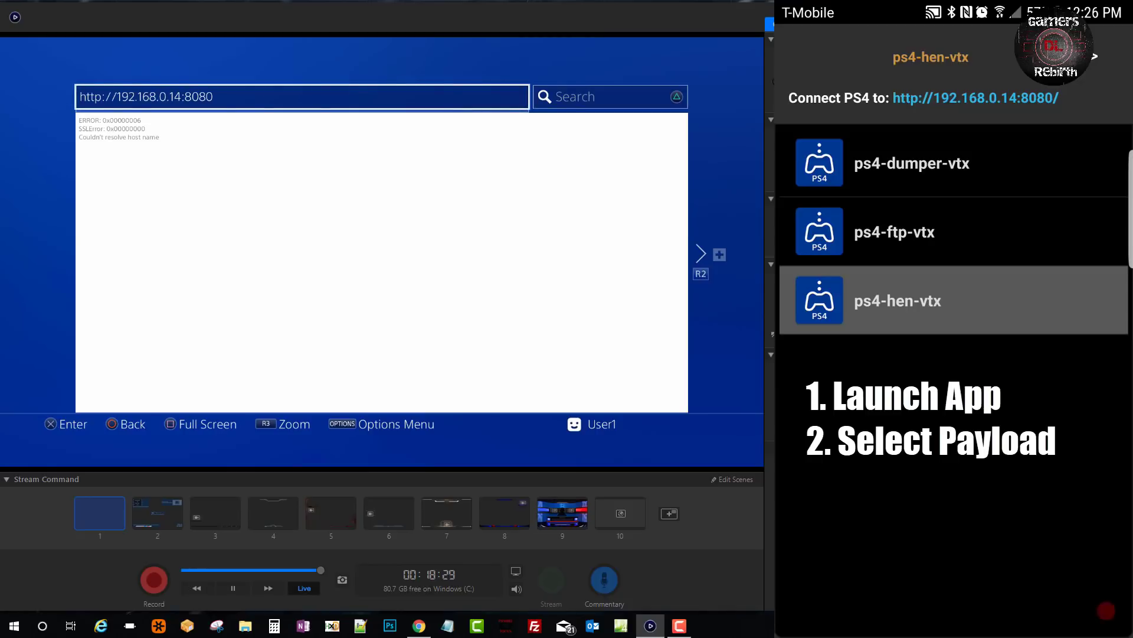
# - Resubmit the address and dismiss the PS4's Cannot connect error with OK
pyautogui.press('Return')
pyautogui.press('Down')
pyautogui.press('Down')
pyautogui.press('Down')
pyautogui.press('Right')
pyautogui.press('Right')
pyautogui.press('Right')
pyautogui.press('Return')
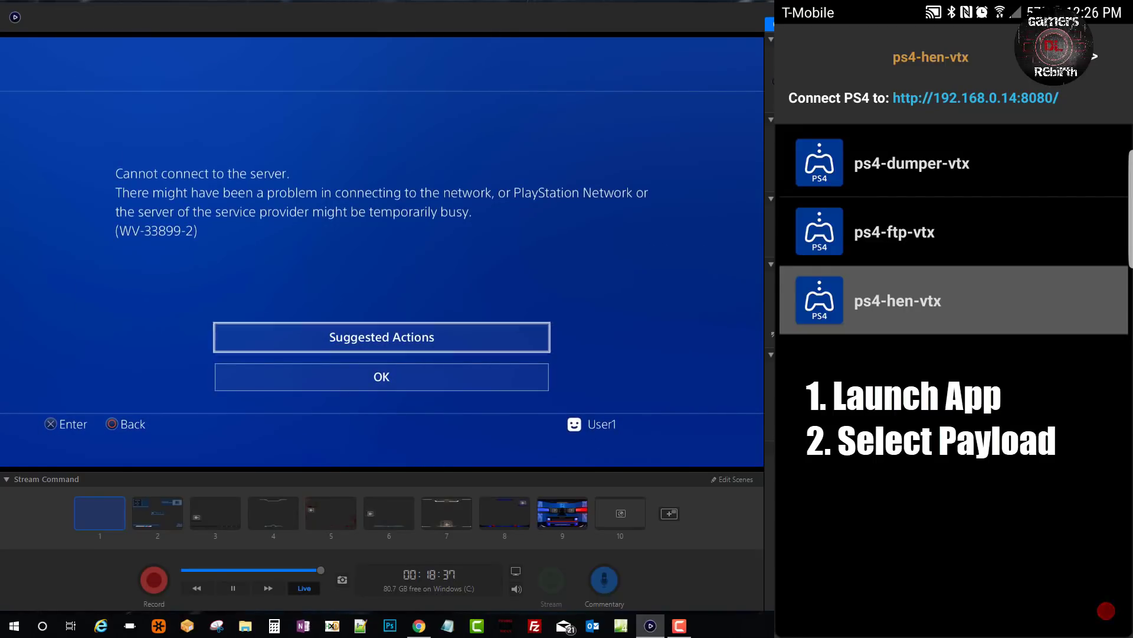
pyautogui.press('Down')
pyautogui.press('Return')
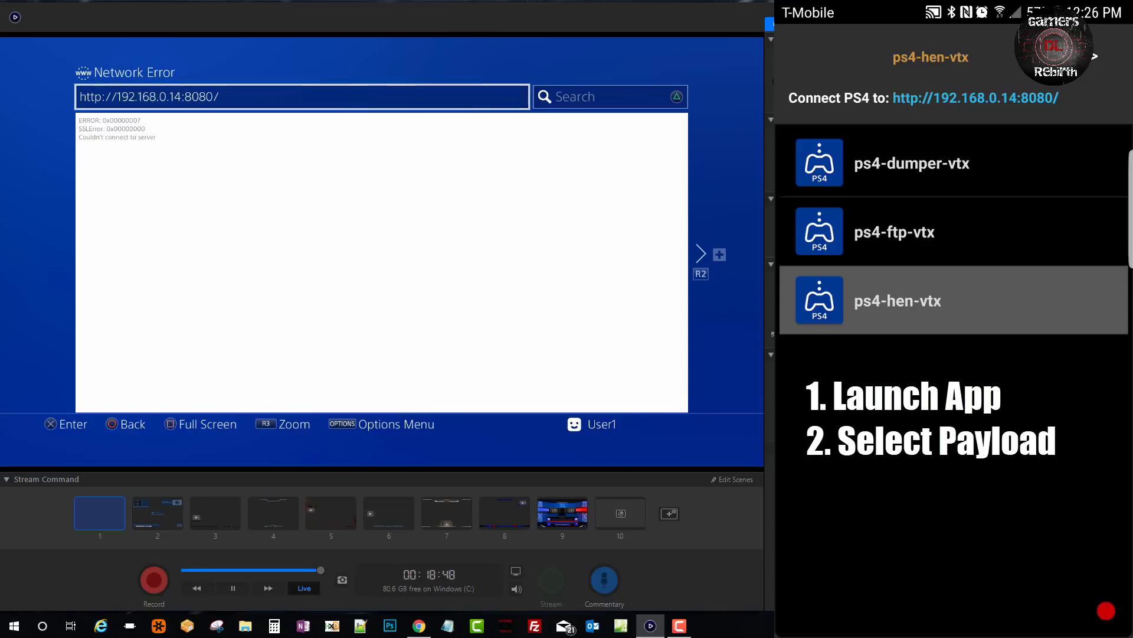
pyautogui.press('Return')
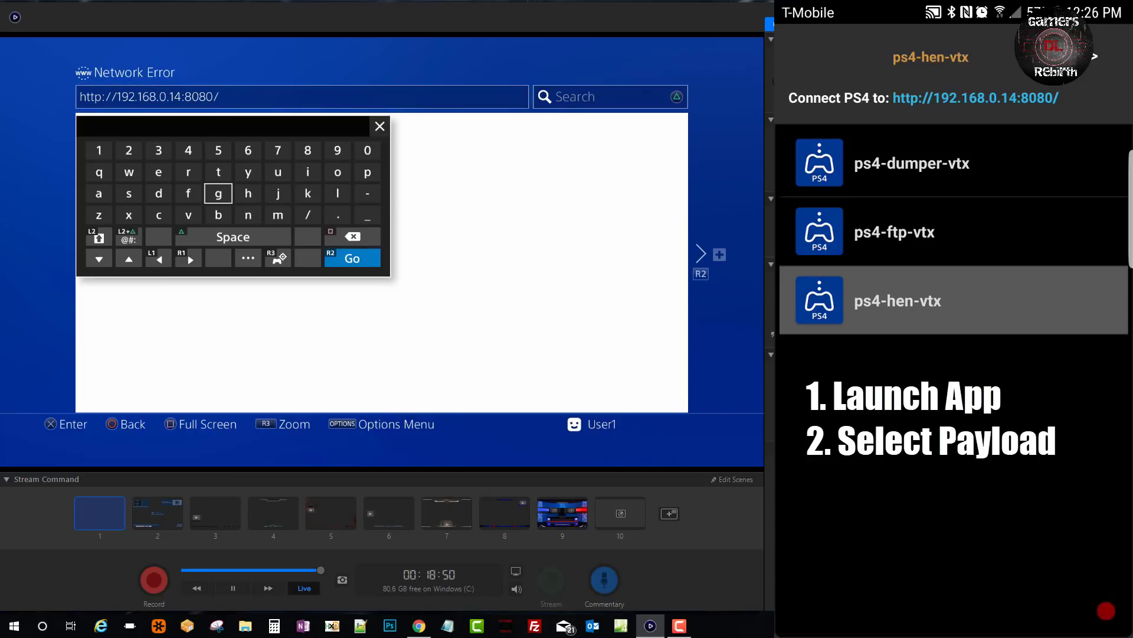
pyautogui.press('Down')
pyautogui.press('Down')
pyautogui.press('Down')
pyautogui.press('Right')
pyautogui.press('Right')
pyautogui.press('Right')
pyautogui.press('Right')
# - Submit Go so the PS4 loads the PS4Brew 5.05 exploit page and runs the HEN payload
pyautogui.press('Return')
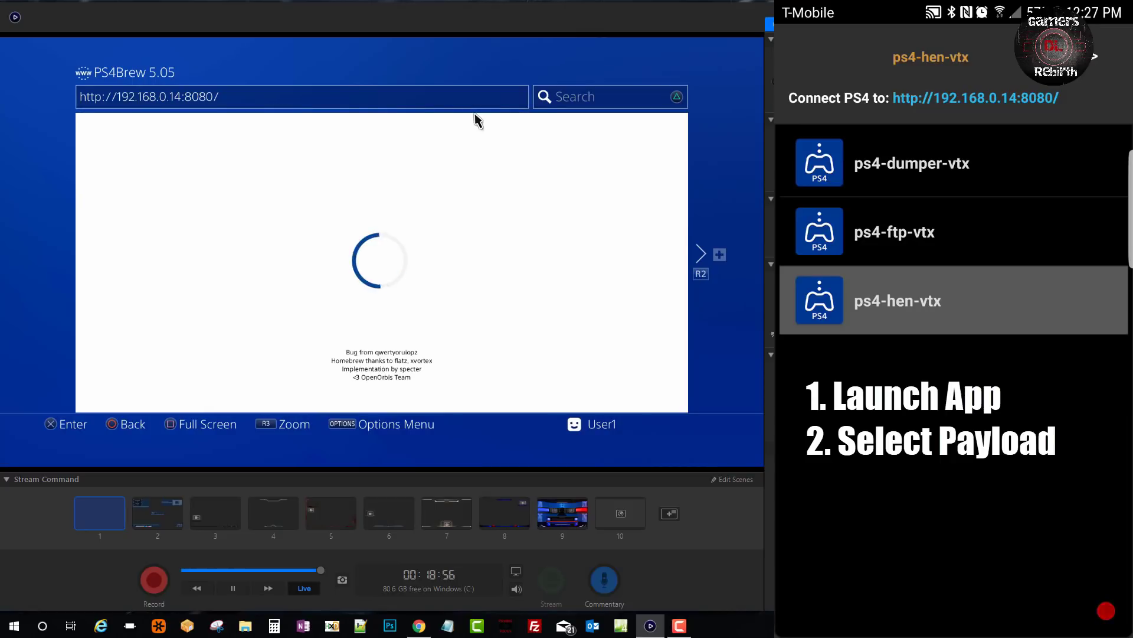